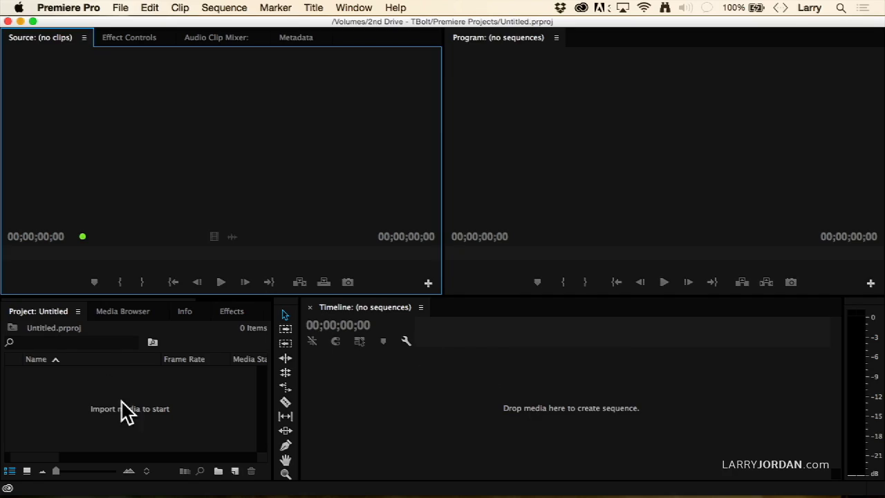
- Open Go Faster.prproj from the Premiere Projects folder, then bring up the Media Browser
{"action": "left_click", "coordinate": [125, 409]}
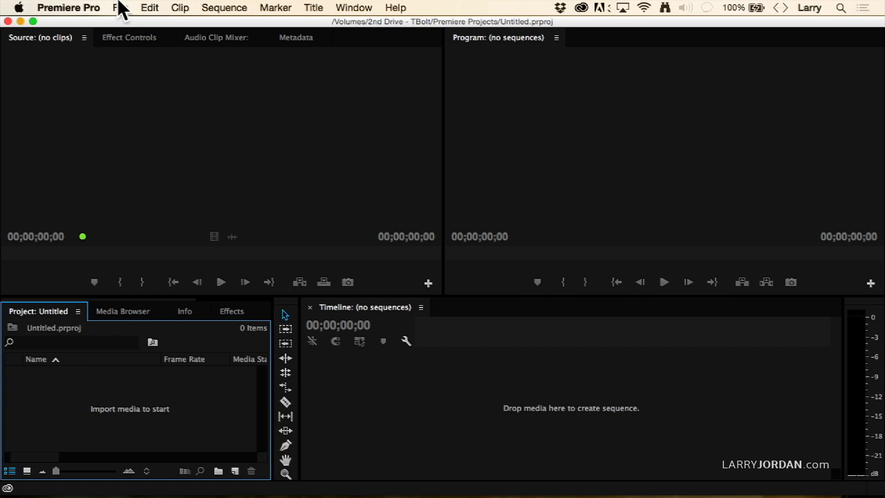
{"action": "left_click", "coordinate": [120, 7]}
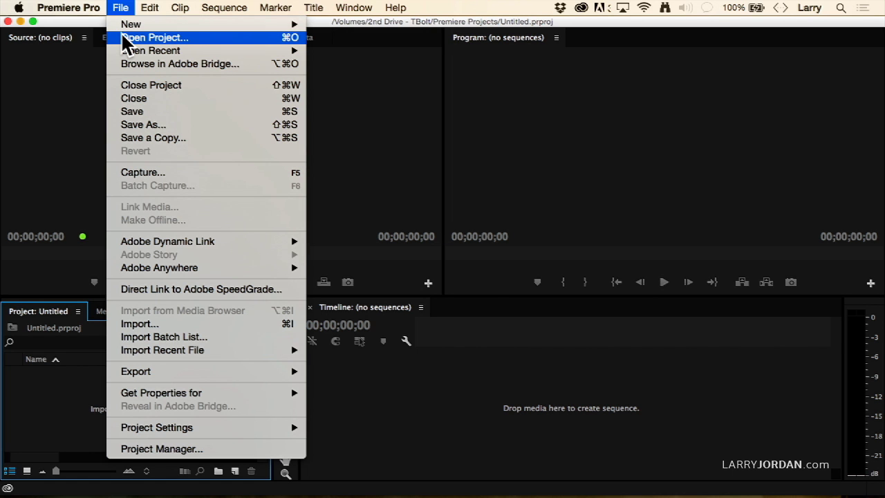
{"action": "left_click", "coordinate": [126, 38]}
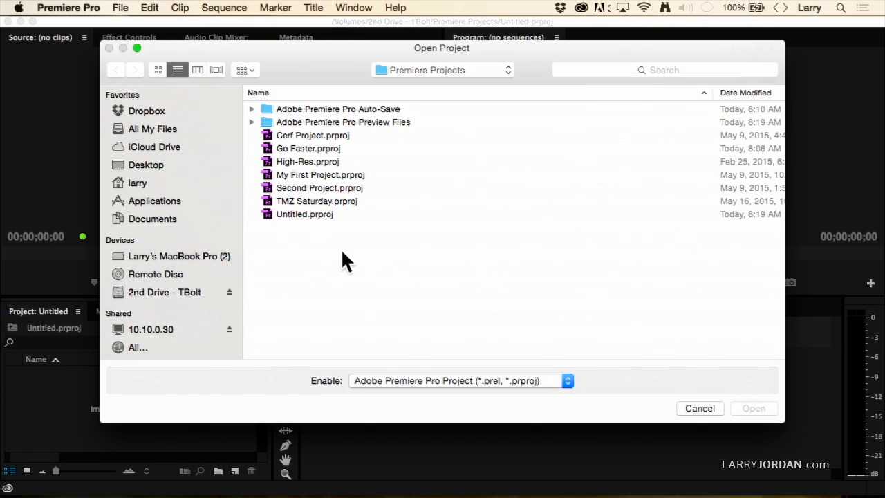
{"action": "double_click", "coordinate": [308, 148]}
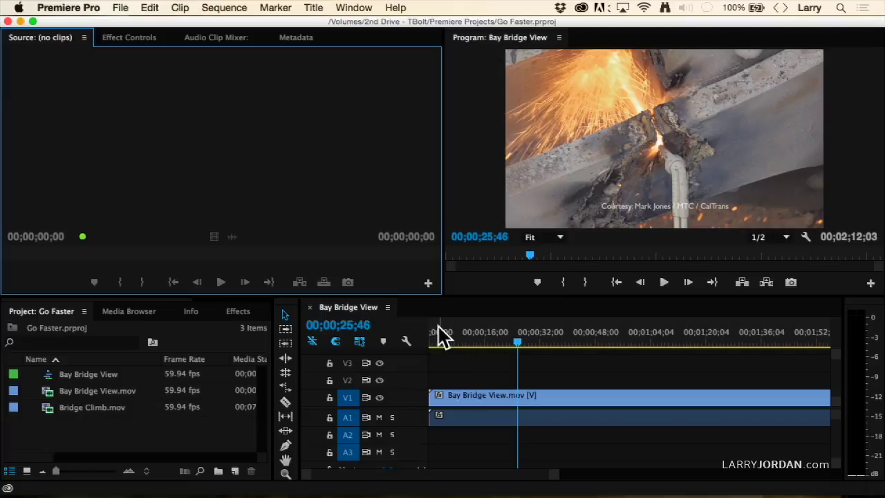
{"action": "left_click", "coordinate": [132, 312]}
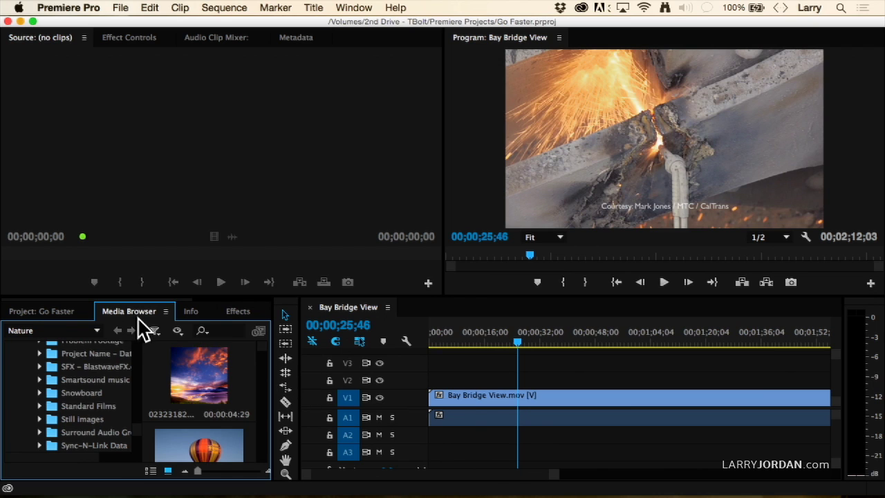
- Toggle the Media Browser, Program Monitor and Timeline full-window with `, leaving Media Browser maximized
{"action": "key", "text": "shift+1"}
{"action": "left_click", "coordinate": [142, 322]}
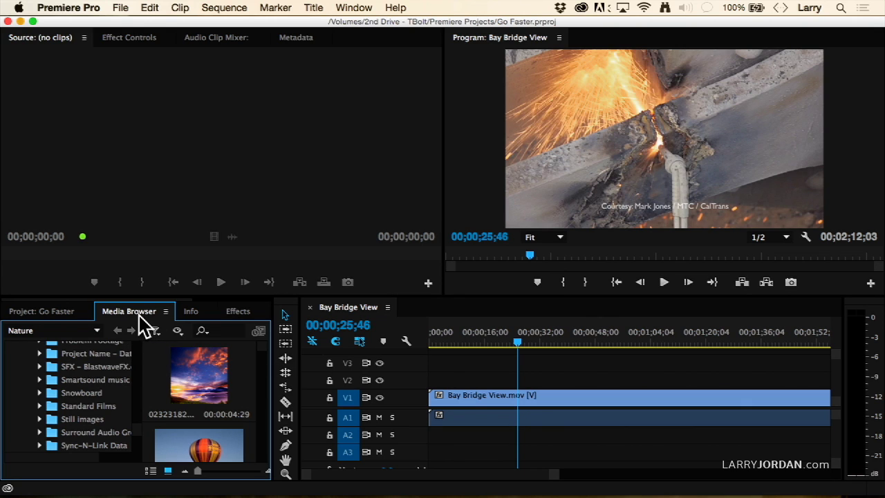
{"action": "key", "text": "grave"}
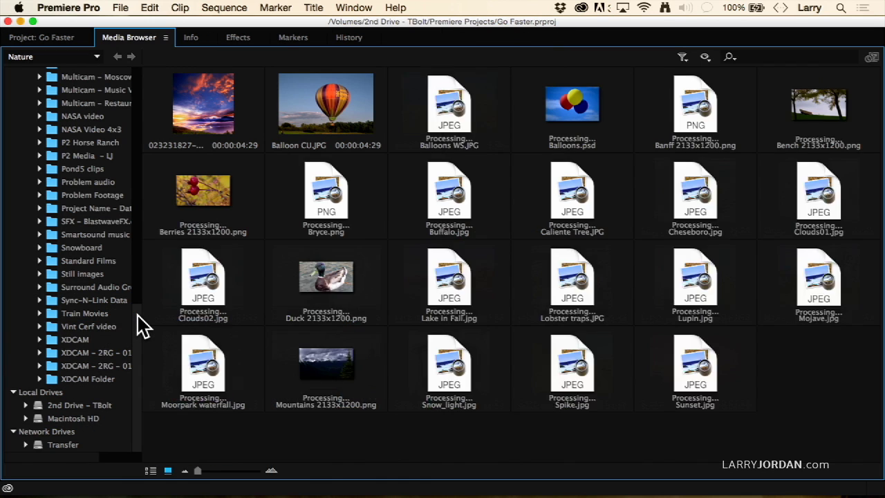
{"action": "key", "text": "grave"}
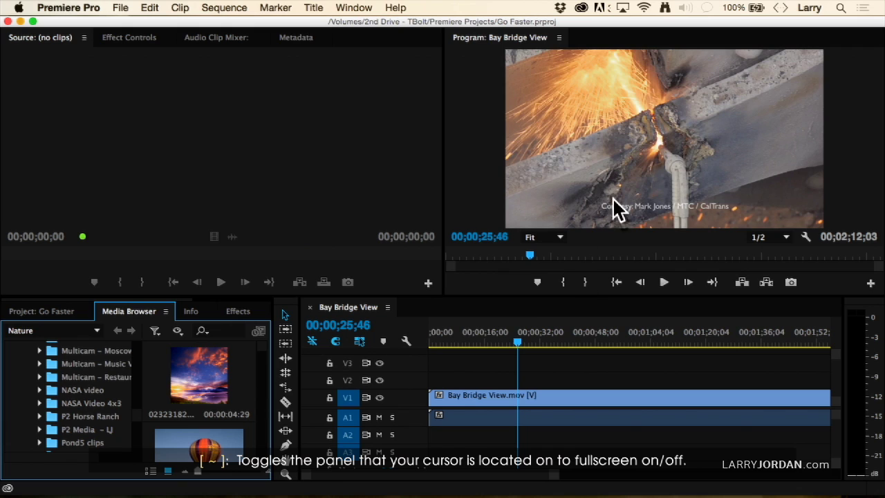
{"action": "key", "text": "grave"}
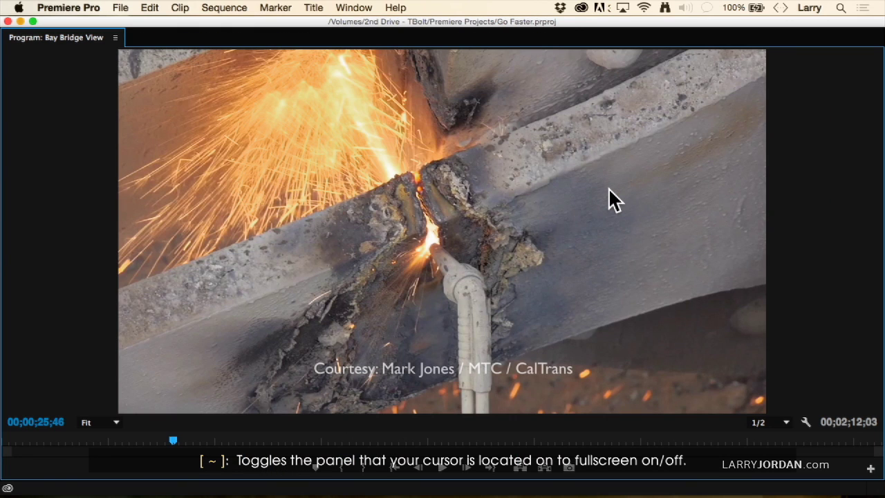
{"action": "key", "text": "grave"}
{"action": "key", "text": "grave"}
{"action": "key", "text": "grave"}
{"action": "key", "text": "grave"}
{"action": "key", "text": "grave"}
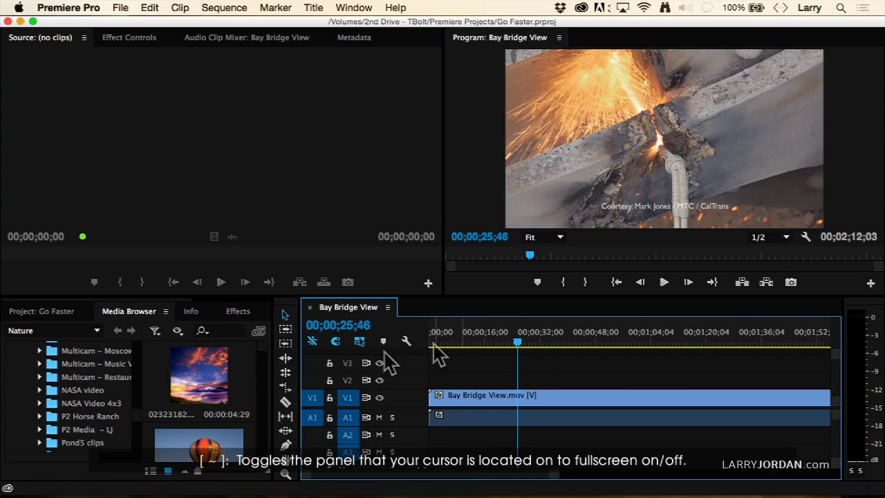
{"action": "key", "text": "grave"}
{"action": "key", "text": "grave"}
{"action": "key", "text": "grave"}
{"action": "key", "text": "grave"}
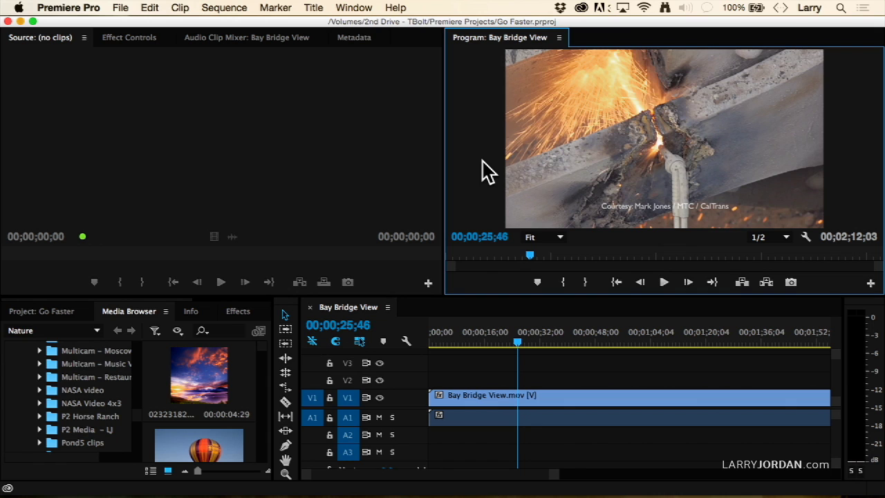
{"action": "key", "text": "grave"}
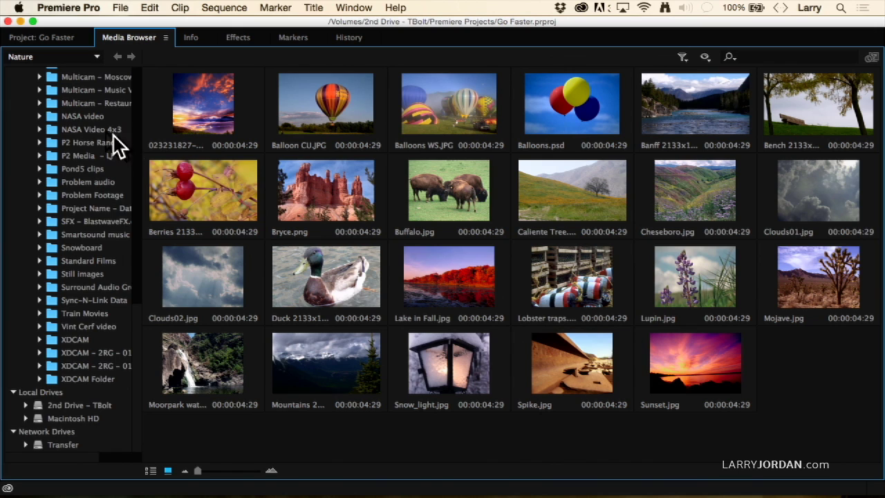
- Collapse Training Media and show the folders on 2nd Drive - TBolt
{"action": "scroll", "coordinate": [88, 127], "scroll_direction": "up", "scroll_amount": 5}
{"action": "scroll", "coordinate": [89, 127], "scroll_direction": "up", "scroll_amount": 15}
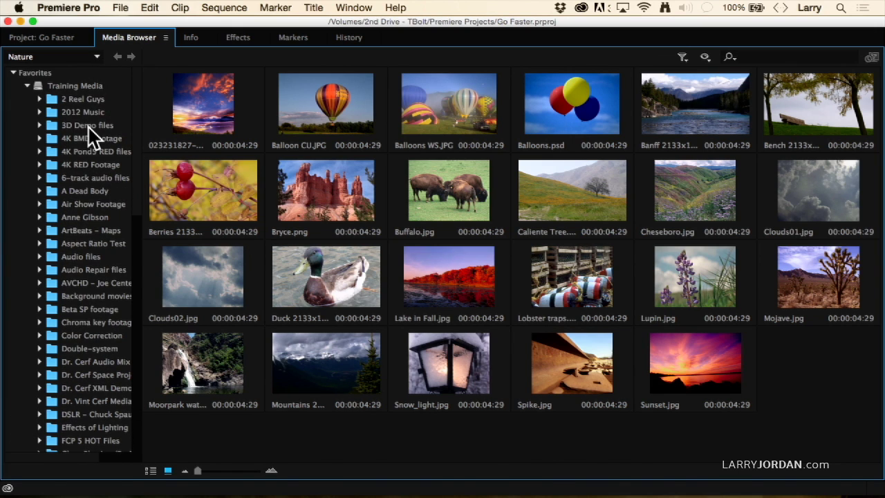
{"action": "left_click", "coordinate": [25, 85]}
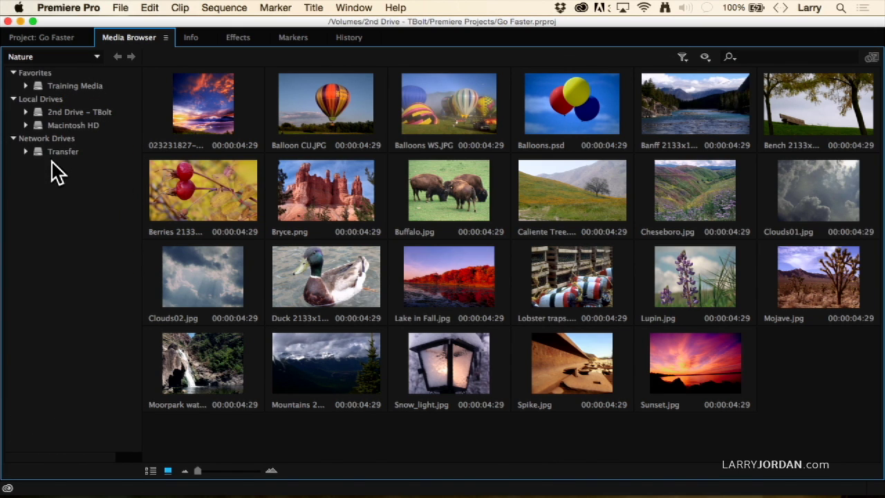
{"action": "left_click", "coordinate": [39, 112]}
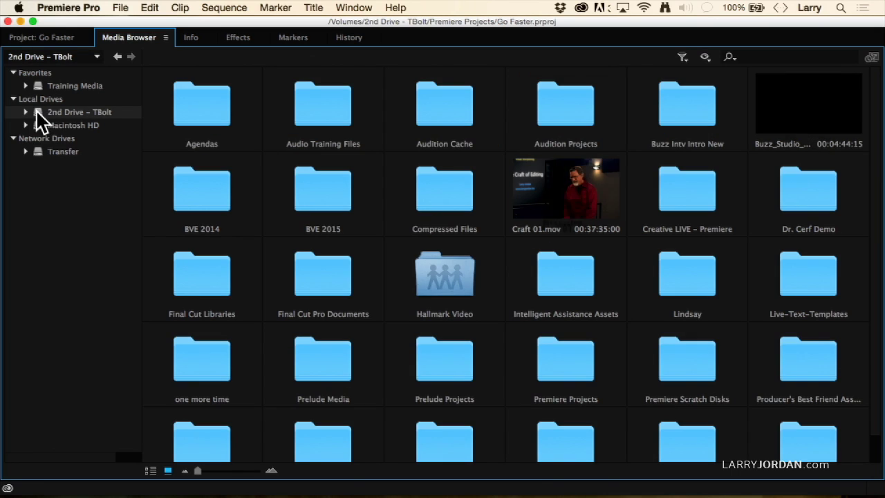
{"action": "scroll", "coordinate": [407, 146], "scroll_direction": "down", "scroll_amount": 1}
{"action": "scroll", "coordinate": [407, 146], "scroll_direction": "up", "scroll_amount": 1}
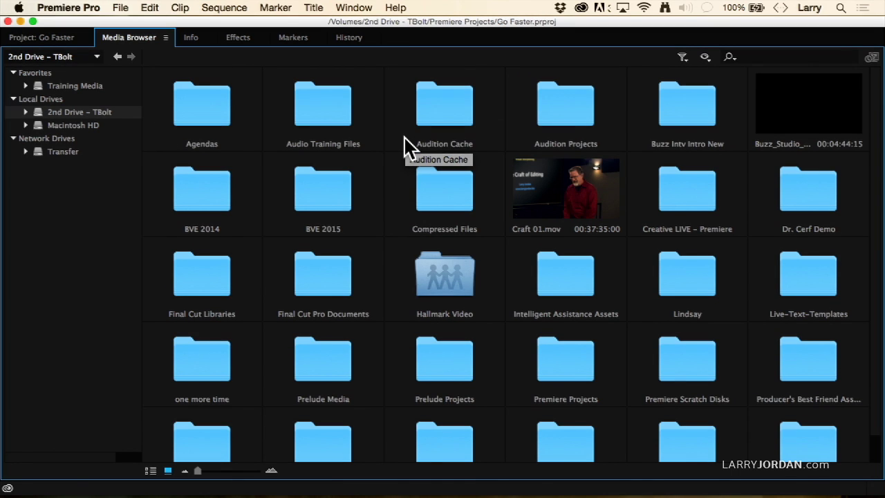
- Check Macintosh HD, return to 2nd Drive - TBolt, and select the Lindsay folder
{"action": "left_click", "coordinate": [92, 125]}
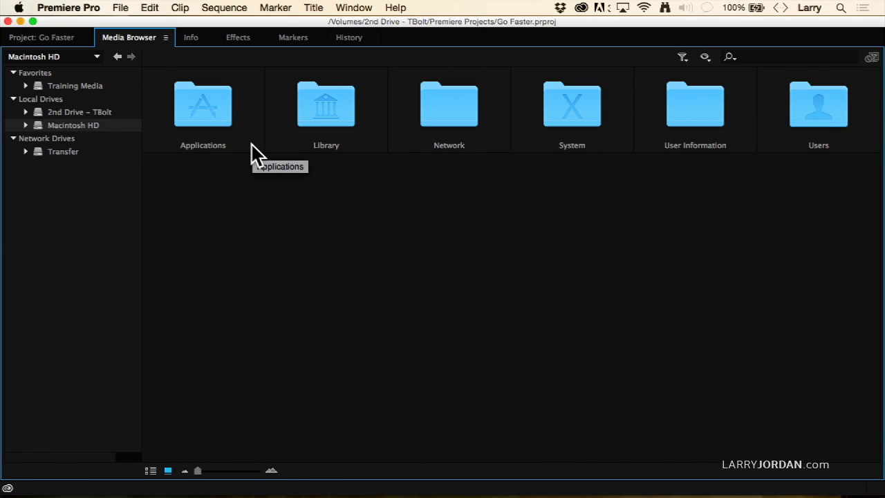
{"action": "left_click", "coordinate": [71, 112]}
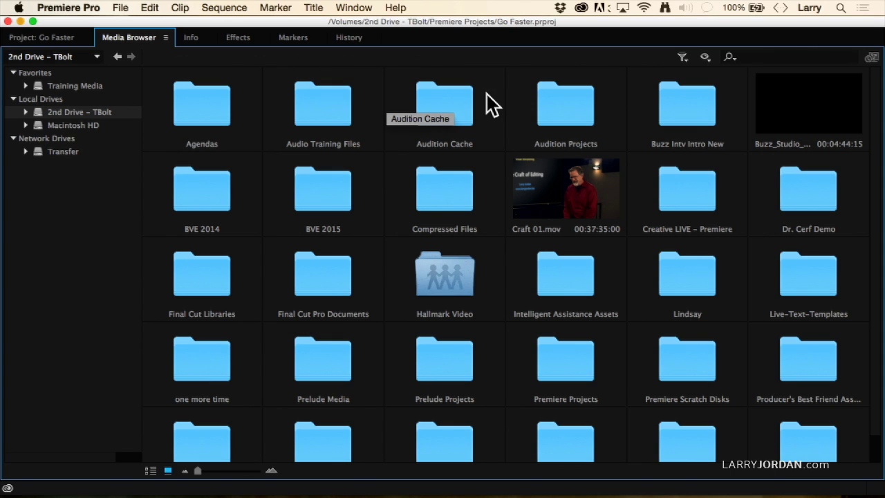
{"action": "scroll", "coordinate": [581, 297], "scroll_direction": "down", "scroll_amount": 1}
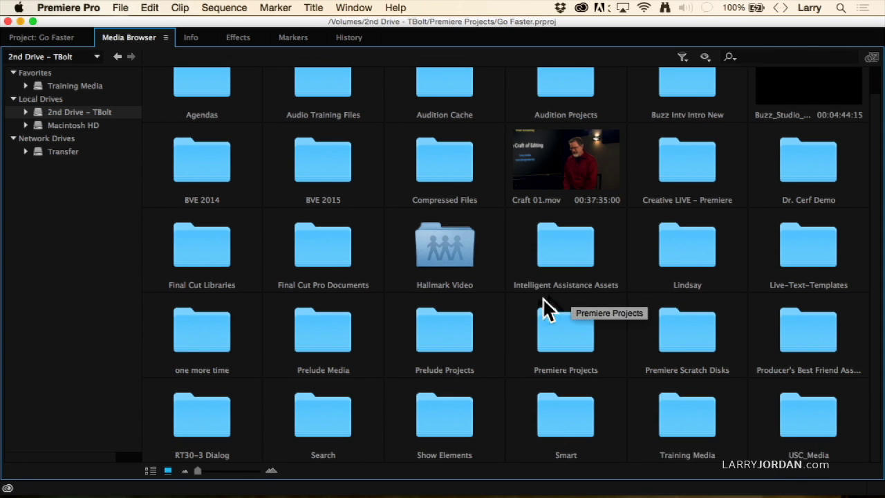
{"action": "left_click", "coordinate": [670, 253]}
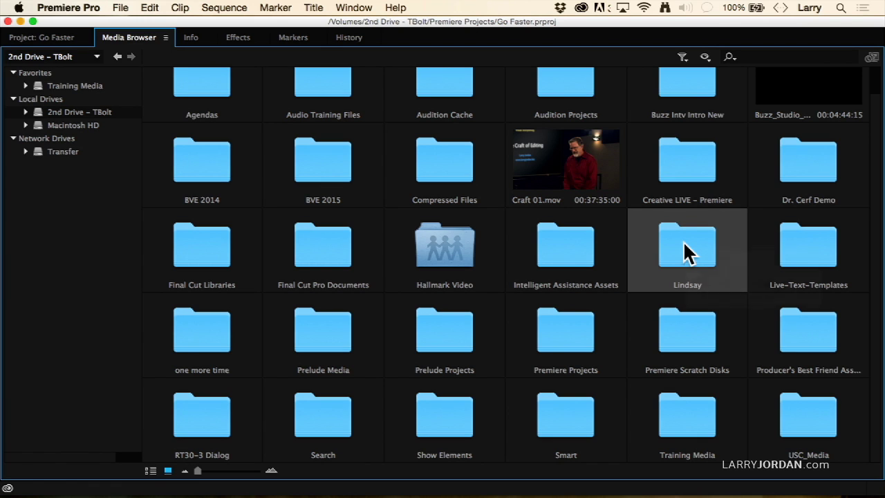
- Add the Lindsay folder to Favorites, then view the Lindsay and Training Media favorites
{"action": "right_click", "coordinate": [686, 252]}
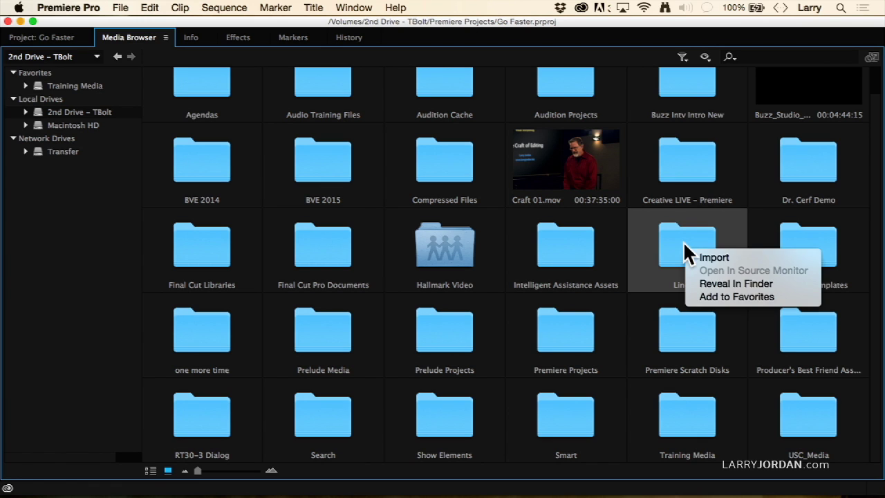
{"action": "left_click", "coordinate": [788, 298]}
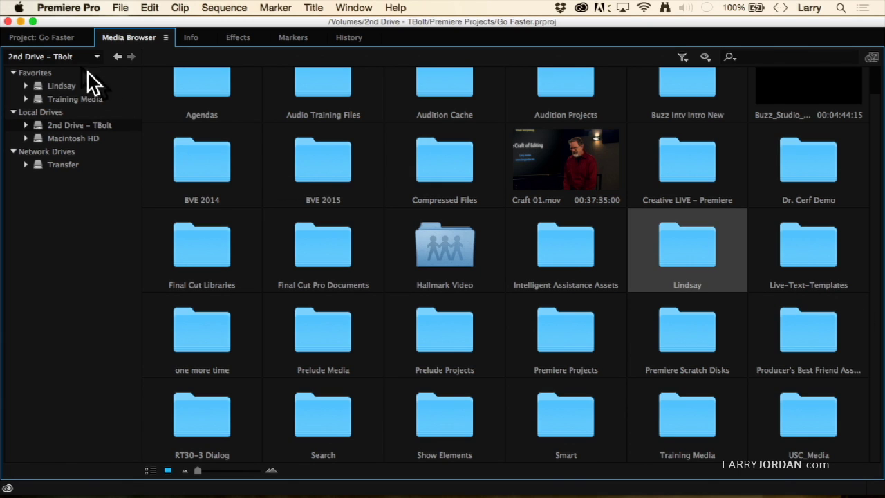
{"action": "left_click", "coordinate": [40, 88]}
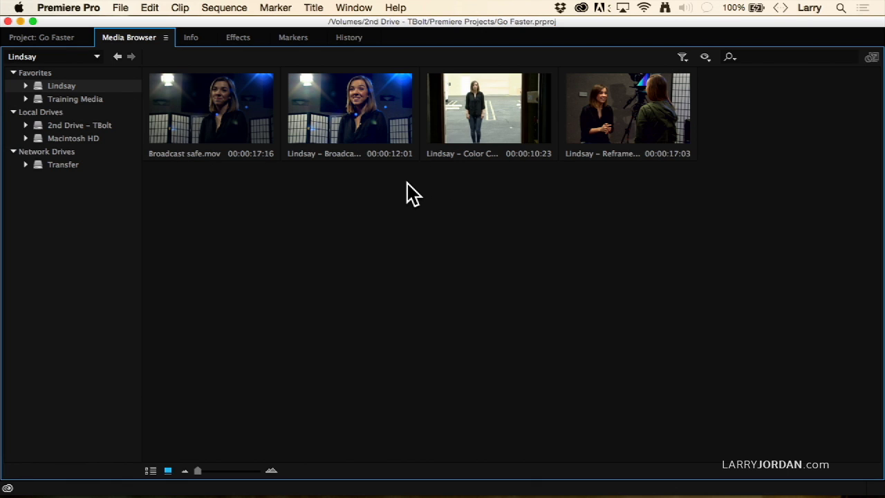
{"action": "left_click", "coordinate": [54, 103]}
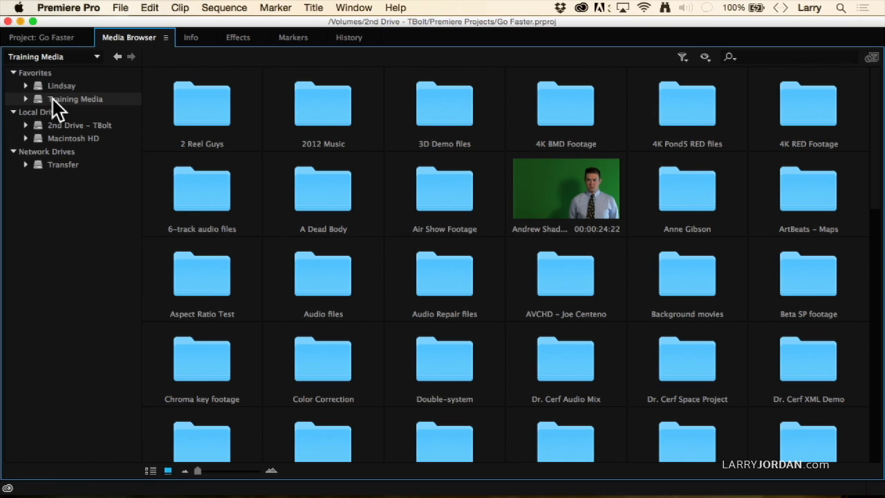
{"action": "scroll", "coordinate": [538, 323], "scroll_direction": "down", "scroll_amount": 10}
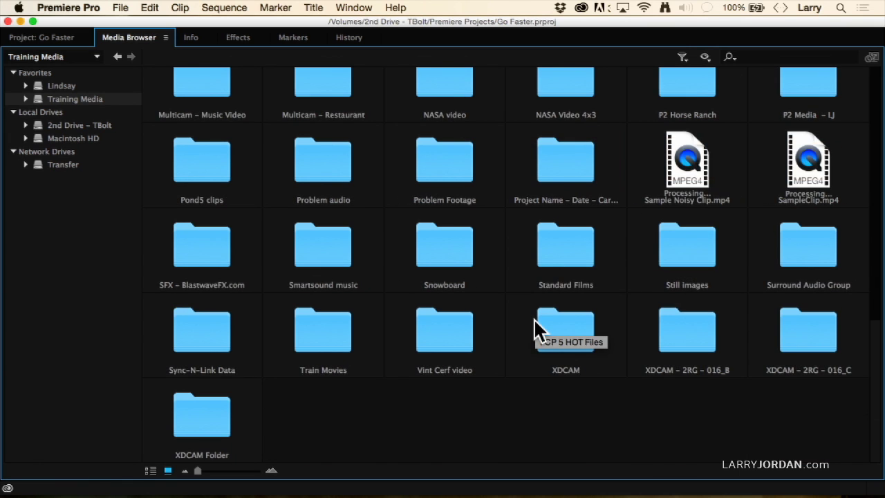
{"action": "scroll", "coordinate": [533, 318], "scroll_direction": "up", "scroll_amount": 10}
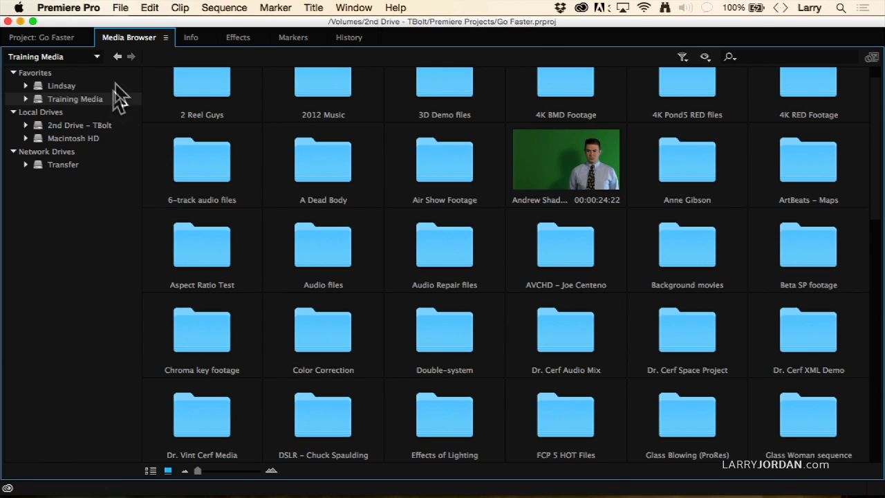
- Step back and forward through the browsing history to return to Training Media
{"action": "left_click", "coordinate": [118, 58]}
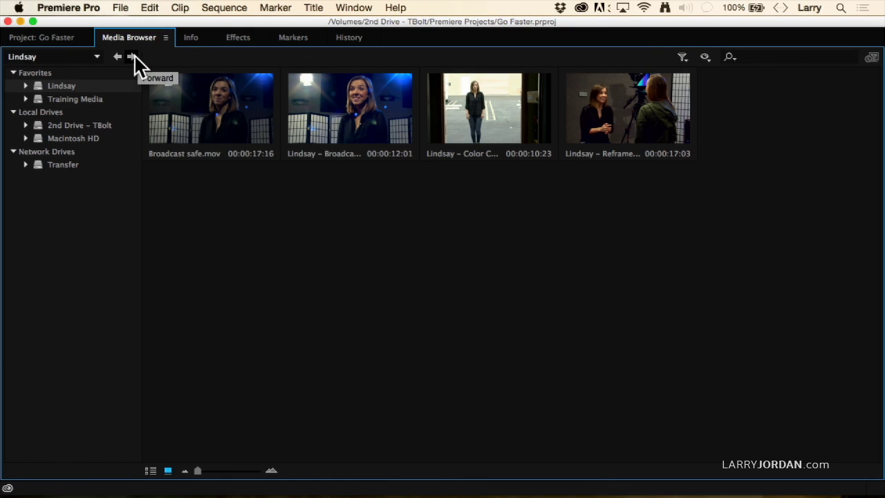
{"action": "left_click", "coordinate": [117, 58]}
{"action": "left_click", "coordinate": [131, 57]}
{"action": "left_click", "coordinate": [131, 57]}
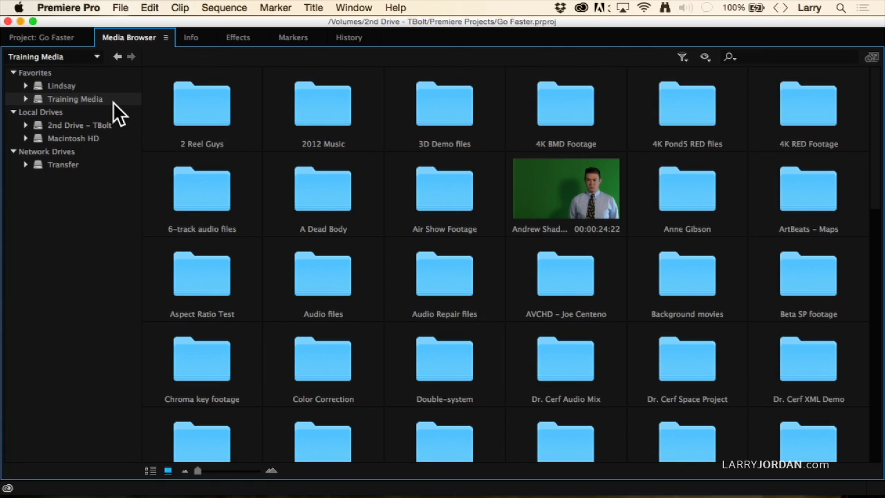
- Open the Still images folder, then its Nature subfolder
{"action": "scroll", "coordinate": [405, 192], "scroll_direction": "down", "scroll_amount": 10}
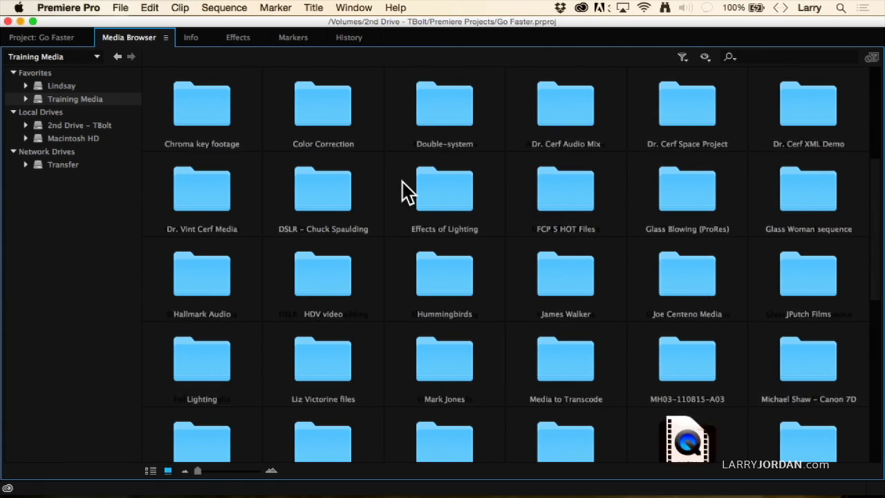
{"action": "double_click", "coordinate": [674, 247]}
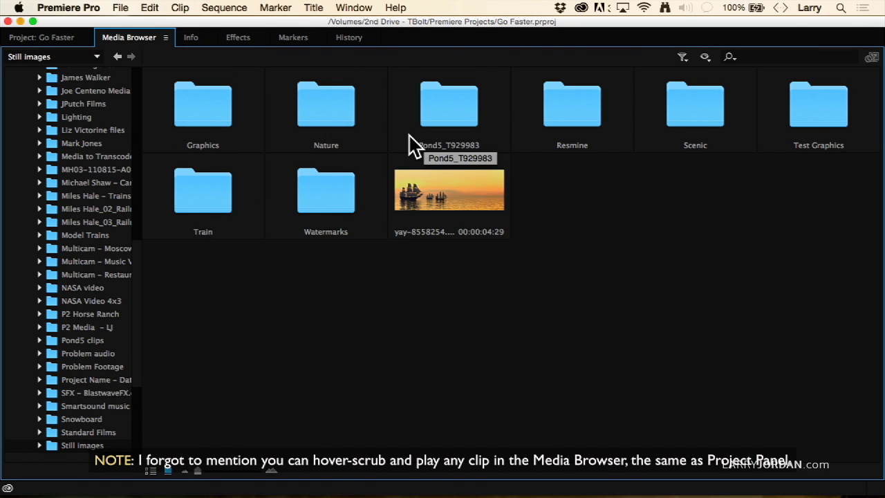
{"action": "left_click", "coordinate": [332, 119]}
{"action": "double_click", "coordinate": [331, 119]}
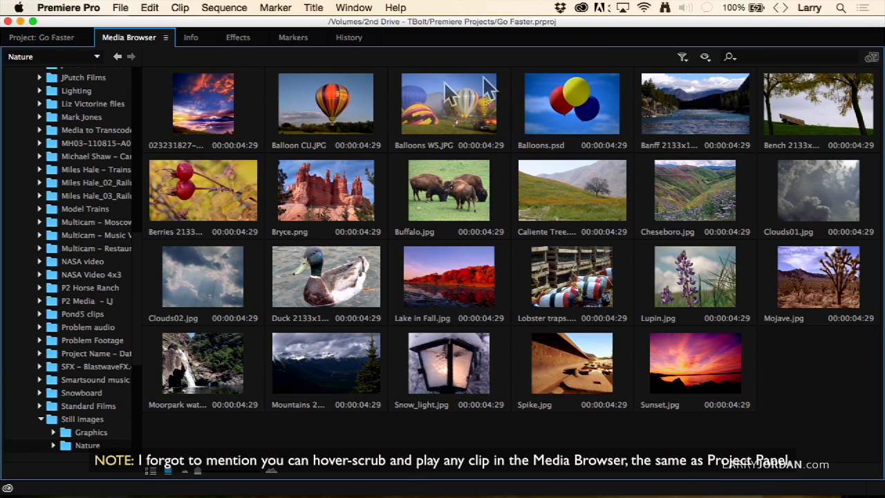
{"action": "left_click", "coordinate": [682, 59]}
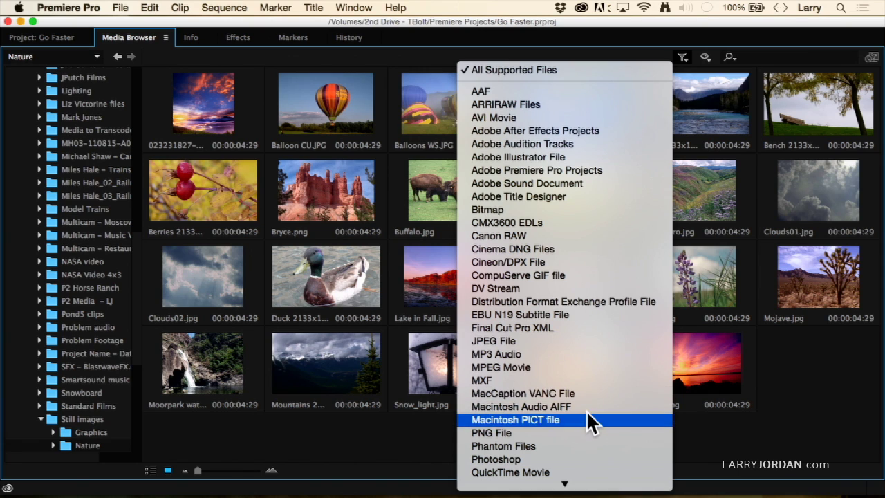
{"action": "left_click", "coordinate": [496, 459]}
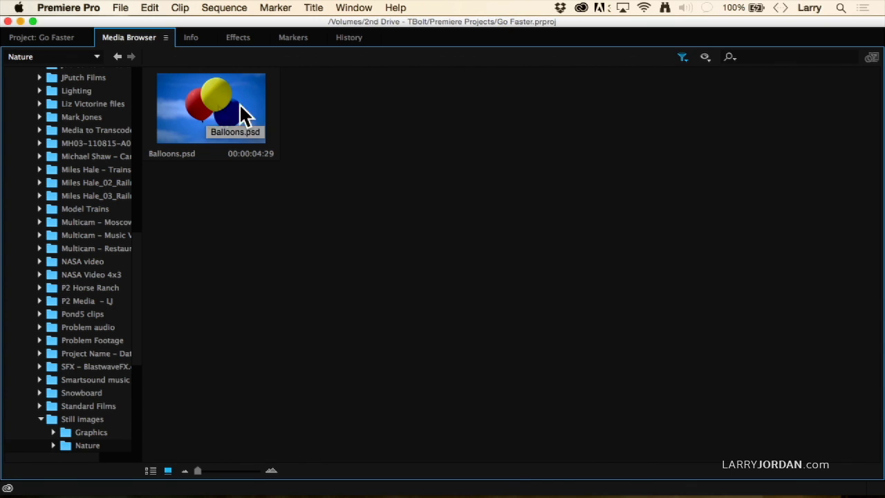
{"action": "left_click", "coordinate": [681, 59]}
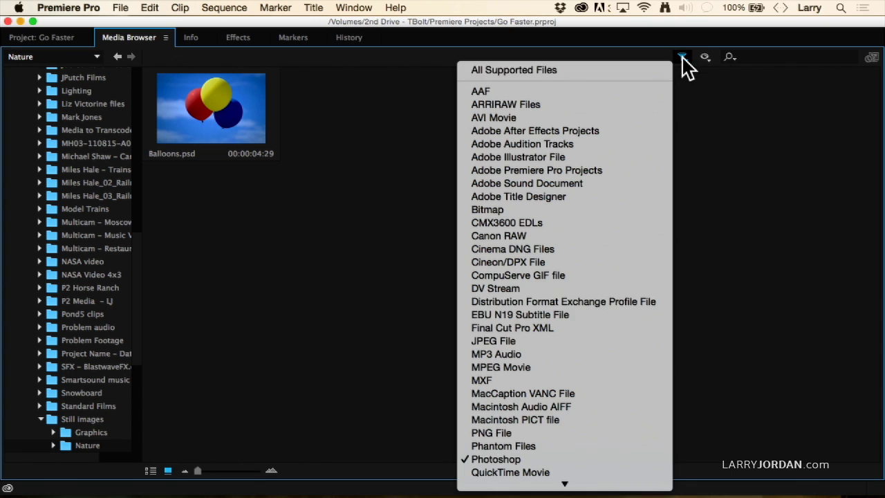
{"action": "left_click", "coordinate": [591, 69]}
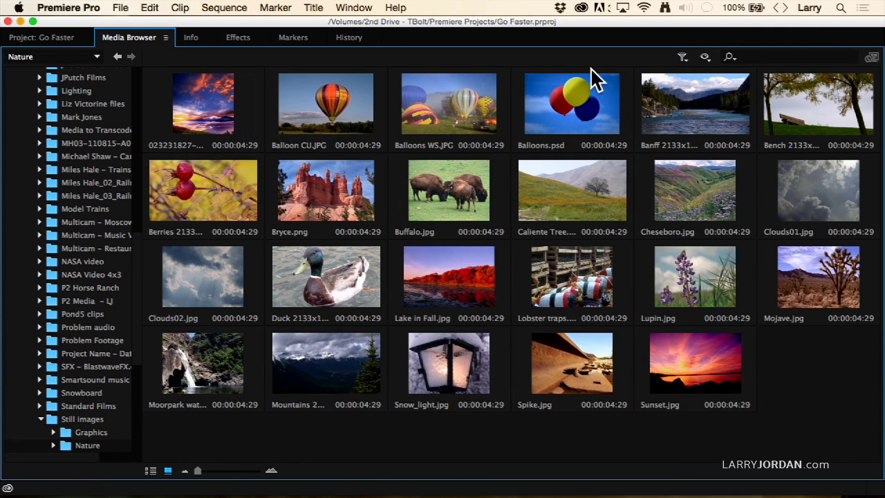
{"action": "left_click", "coordinate": [682, 58]}
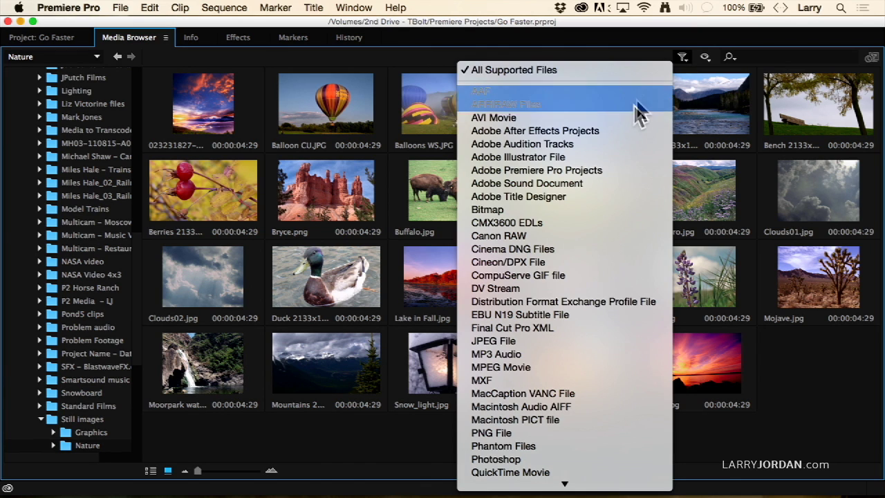
{"action": "scroll", "coordinate": [580, 463], "scroll_direction": "down", "scroll_amount": 3}
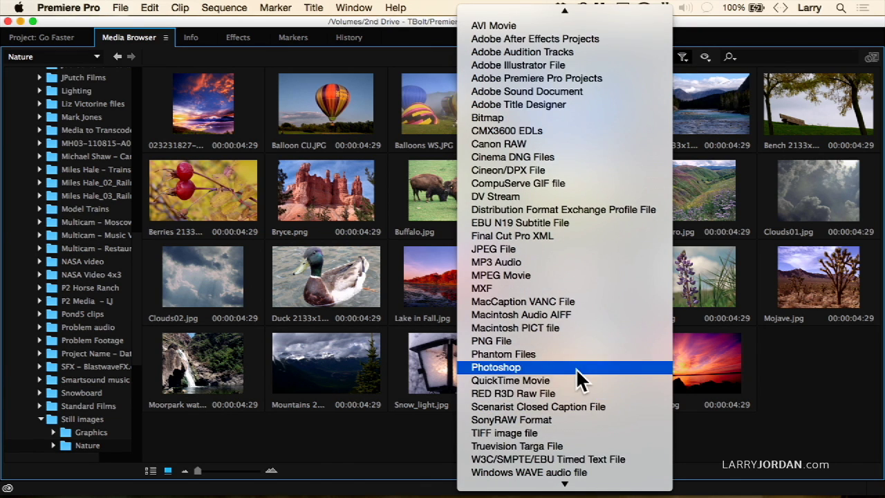
{"action": "left_click", "coordinate": [579, 369]}
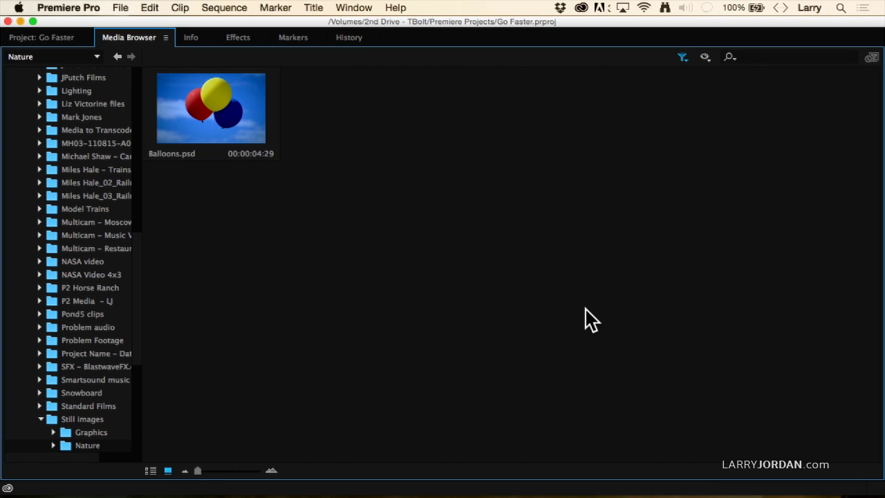
{"action": "left_click", "coordinate": [682, 58]}
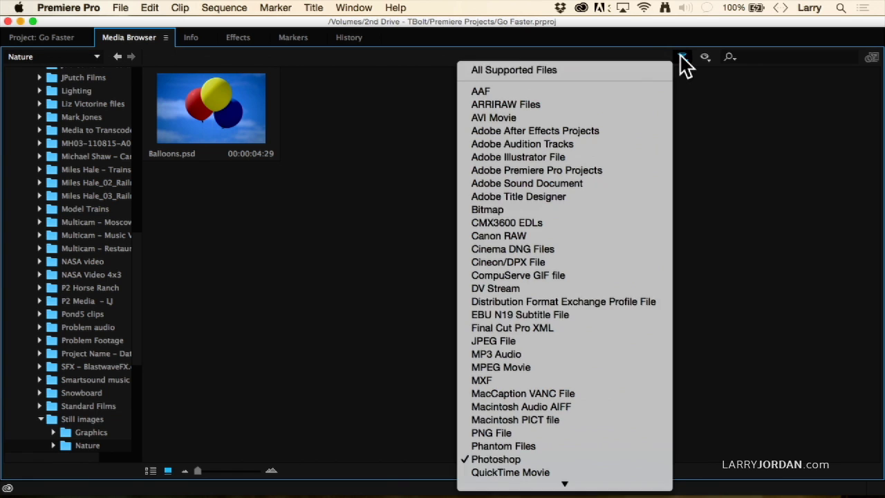
{"action": "left_click", "coordinate": [612, 72]}
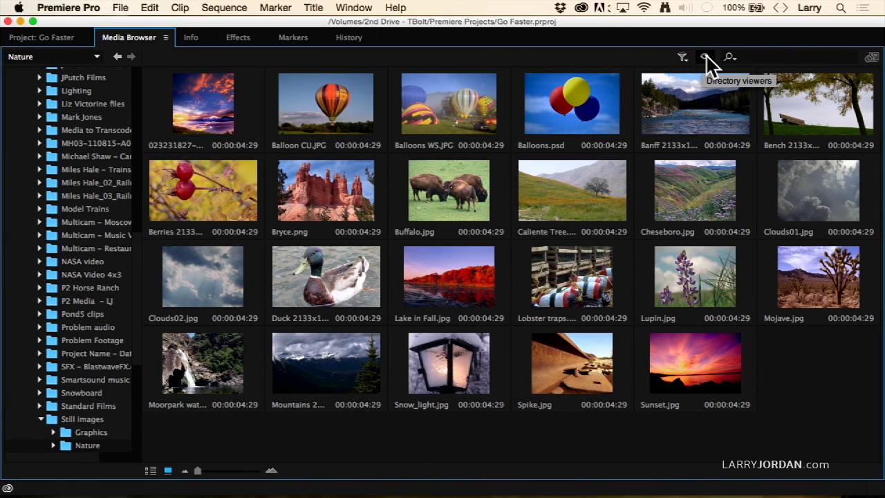
{"action": "left_click", "coordinate": [728, 56]}
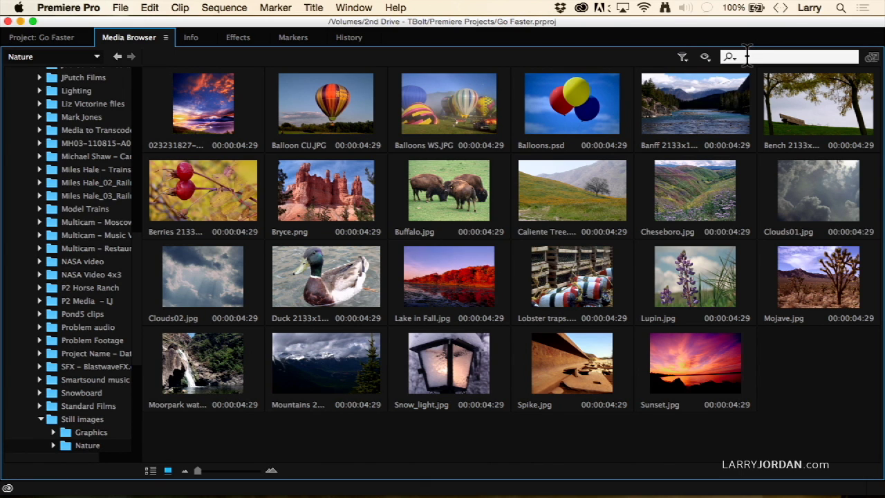
{"action": "type", "text": "ball"}
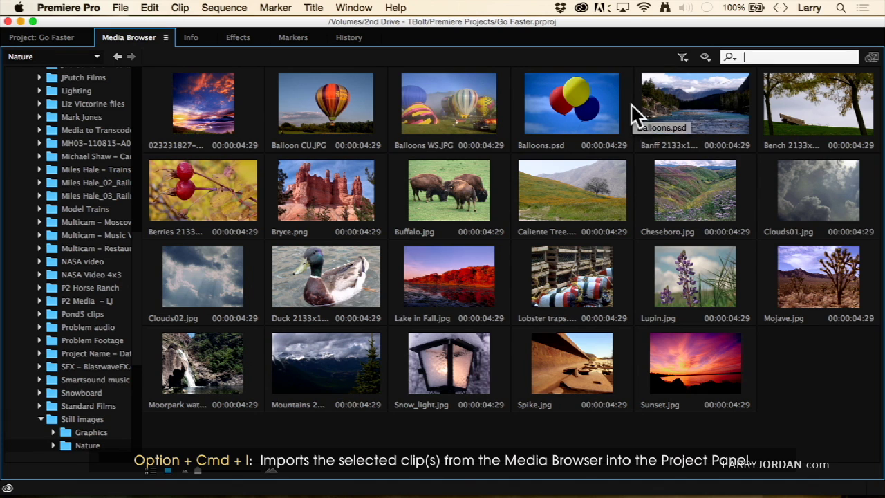
- Import Banff 2133x1200.png into the Go Faster project and load it in the Source monitor
{"action": "right_click", "coordinate": [653, 95]}
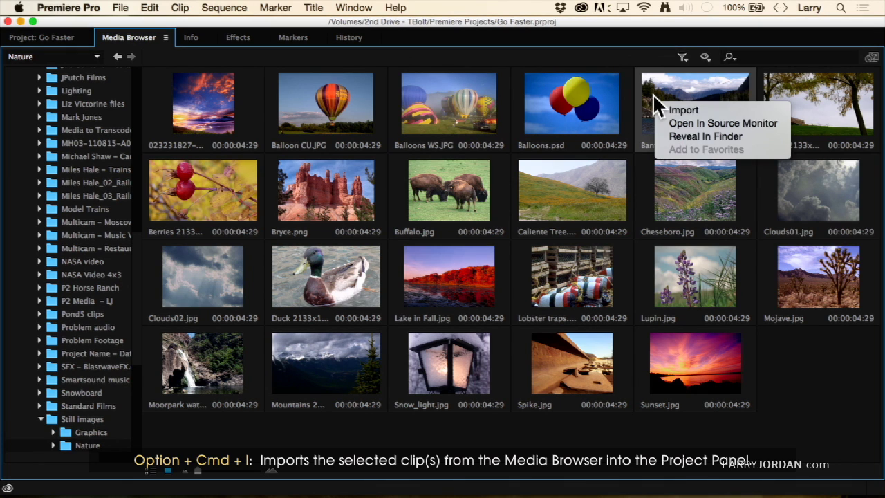
{"action": "left_click", "coordinate": [758, 110]}
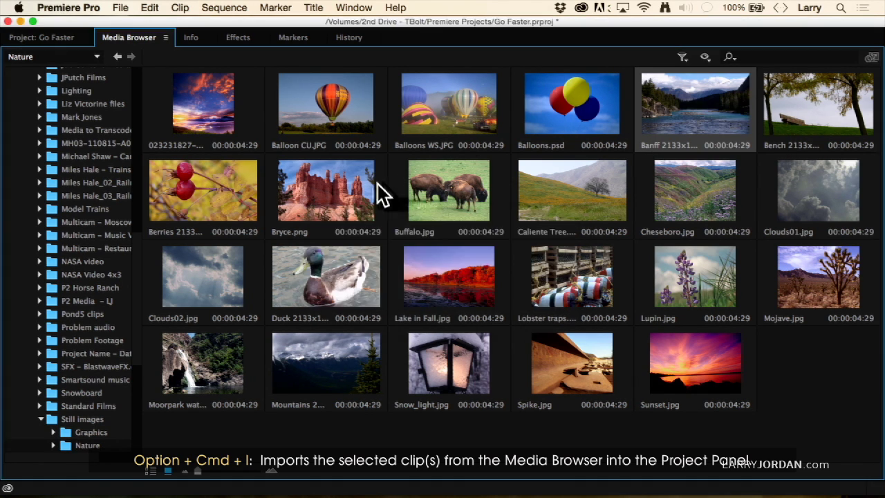
{"action": "key", "text": "grave"}
{"action": "left_click", "coordinate": [55, 315]}
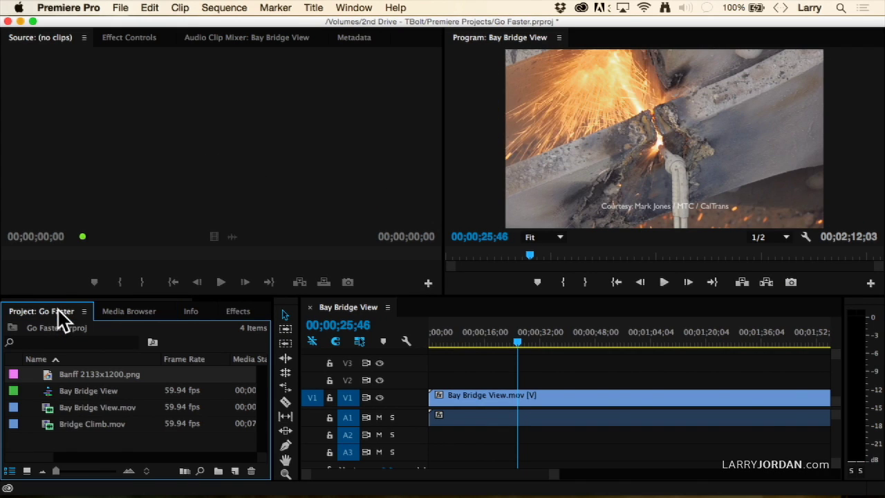
{"action": "double_click", "coordinate": [47, 376]}
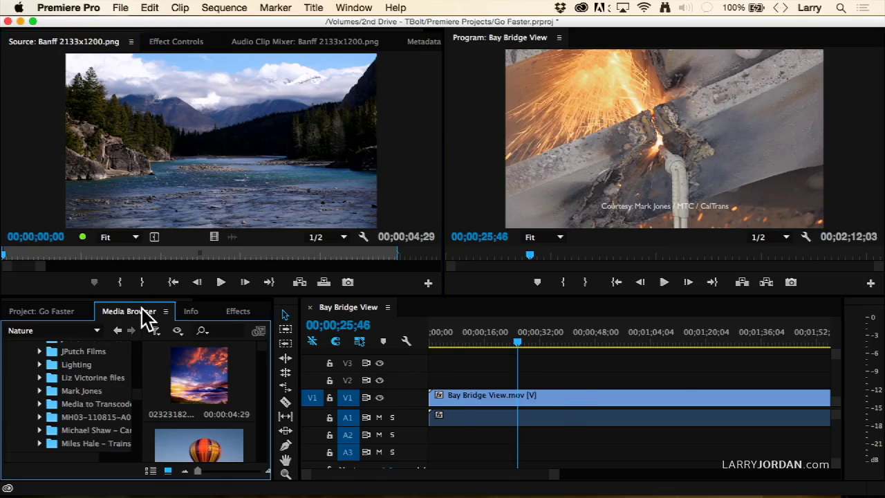
- Maximize the Media Browser and open the Premiere Projects folder on 2nd Drive - TBolt
{"action": "key", "text": "grave"}
{"action": "scroll", "coordinate": [59, 142], "scroll_direction": "up", "scroll_amount": 15}
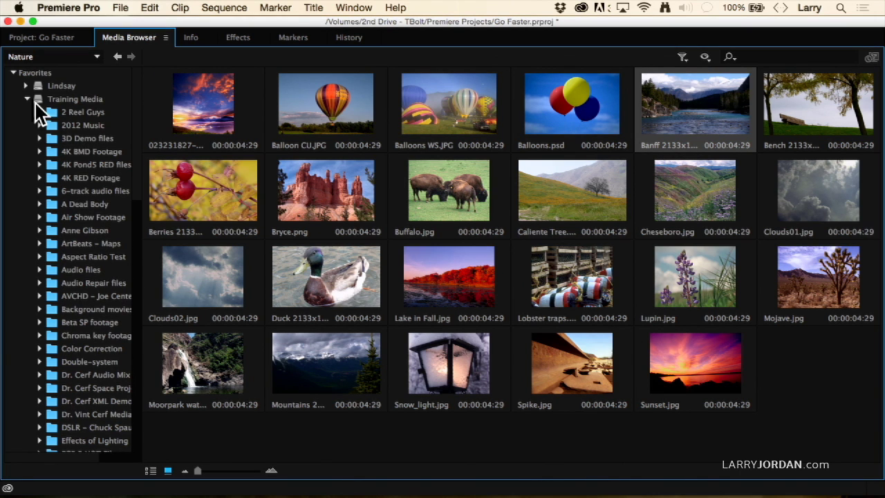
{"action": "left_click", "coordinate": [25, 99]}
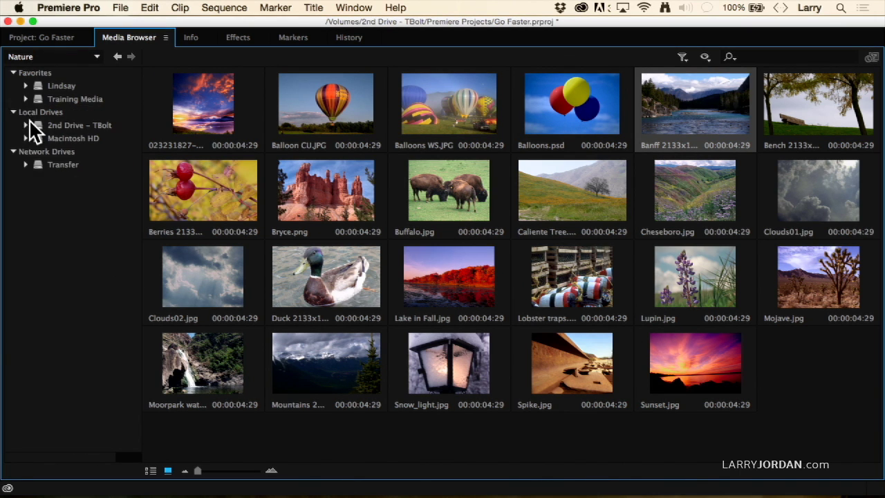
{"action": "left_click", "coordinate": [44, 129]}
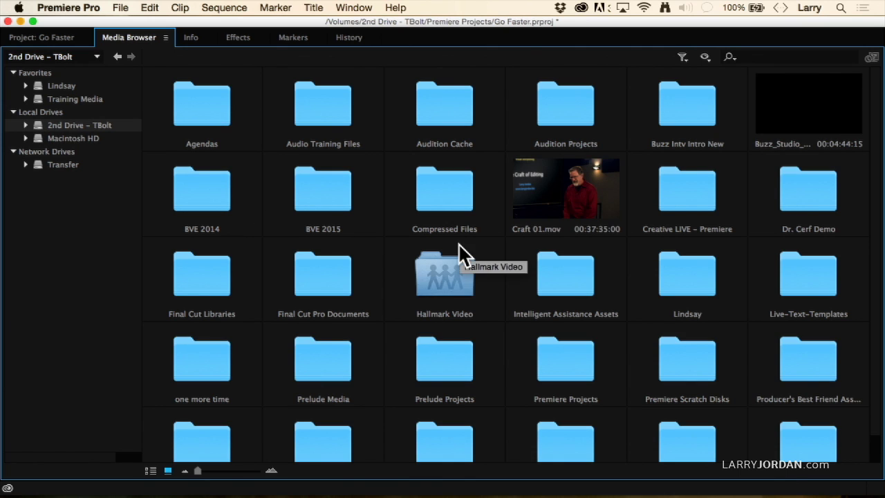
{"action": "scroll", "coordinate": [458, 243], "scroll_direction": "down", "scroll_amount": 1}
{"action": "double_click", "coordinate": [571, 331]}
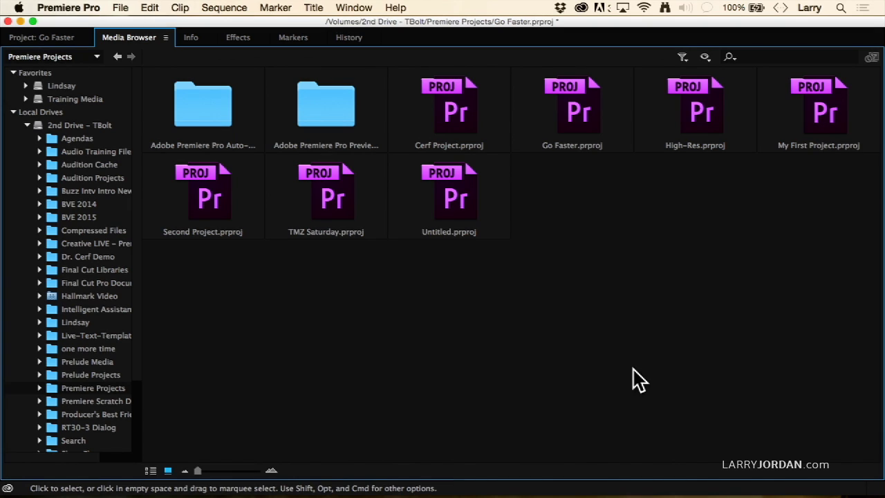
- Browse inside Cerf Project.prproj to see its sequences, Cerf clips and Media folder
{"action": "double_click", "coordinate": [452, 105]}
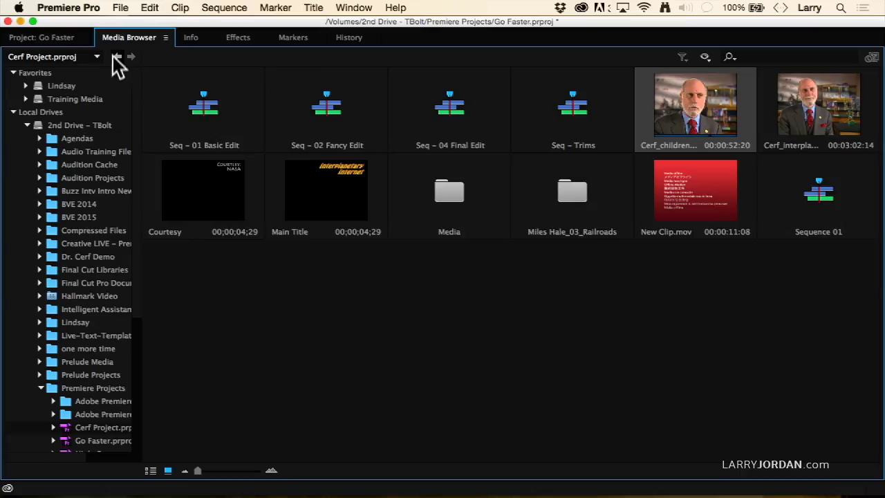
- Import the entire Cerf Project.prproj with Create folder checked, then restore the workspace
{"action": "left_click", "coordinate": [116, 57]}
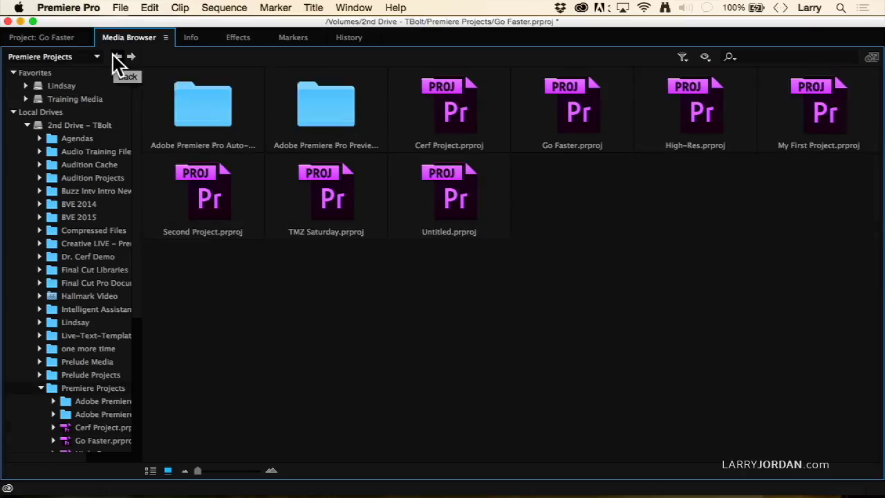
{"action": "left_click", "coordinate": [462, 111]}
{"action": "right_click", "coordinate": [461, 109]}
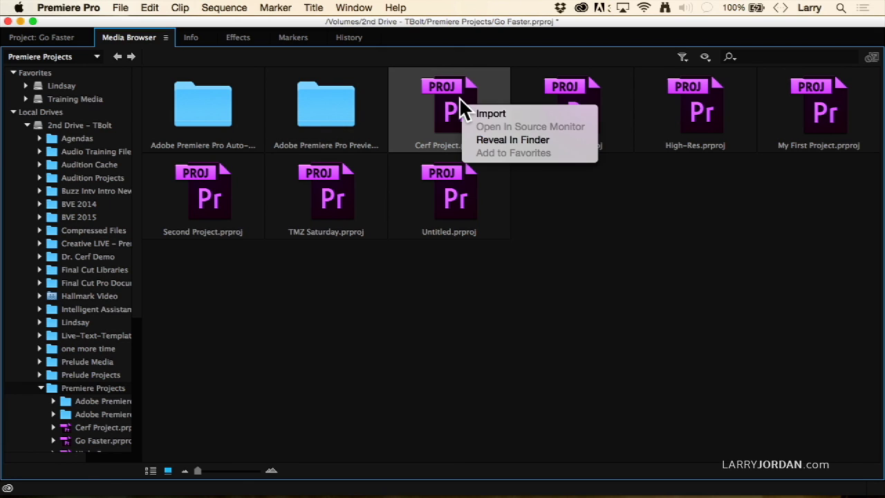
{"action": "left_click", "coordinate": [527, 113]}
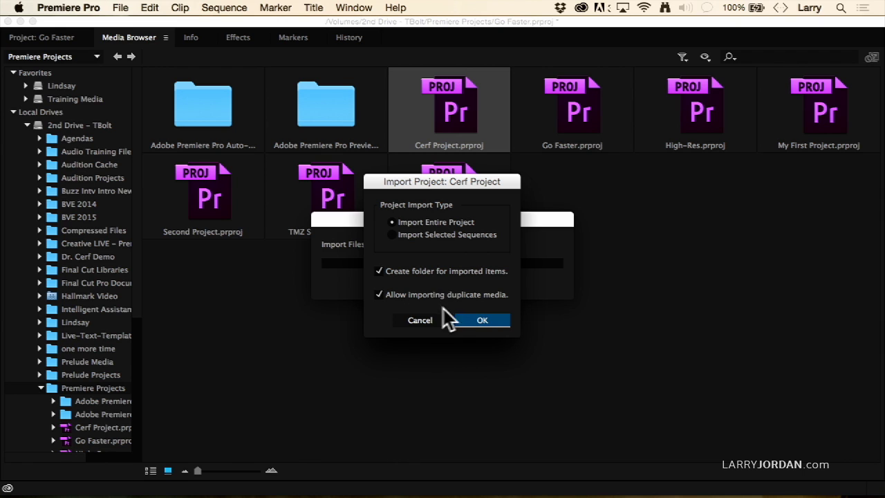
{"action": "left_click", "coordinate": [475, 319]}
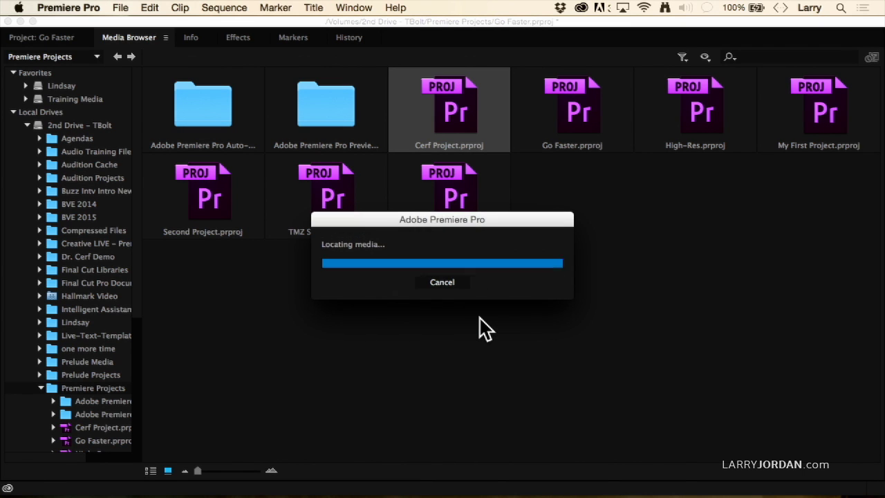
{"action": "key", "text": "grave"}
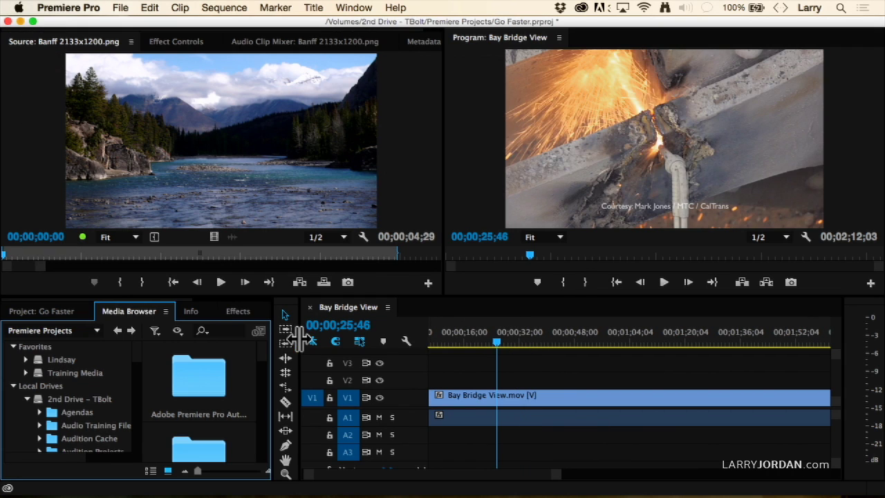
- Maximize the Go Faster project panel, expand the Cerf Project folder, and toggle its Media bin
{"action": "left_click", "coordinate": [68, 312]}
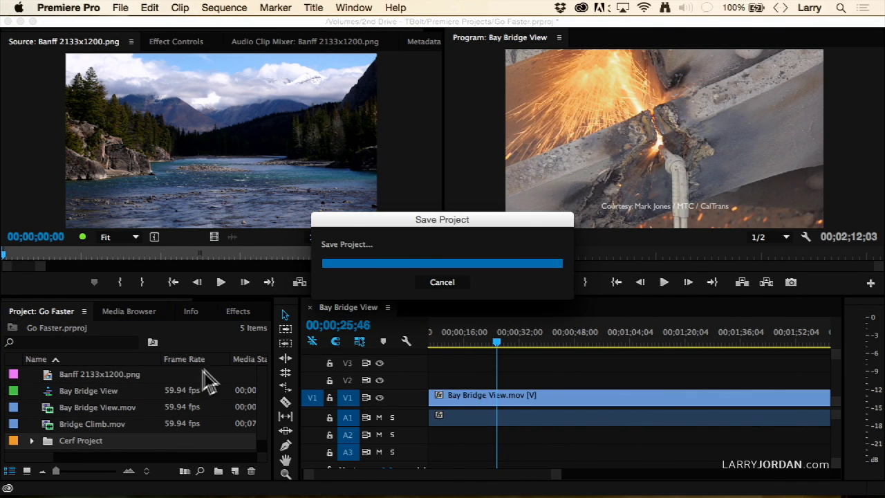
{"action": "key", "text": "grave"}
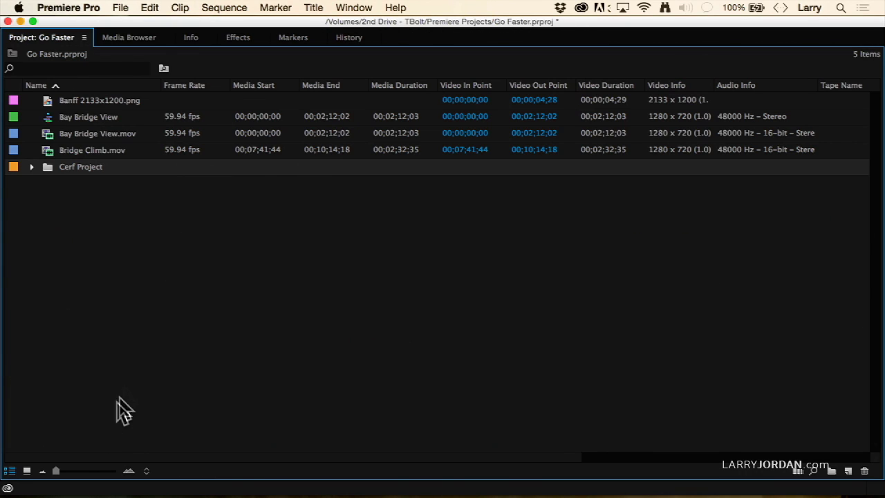
{"action": "left_click", "coordinate": [32, 167]}
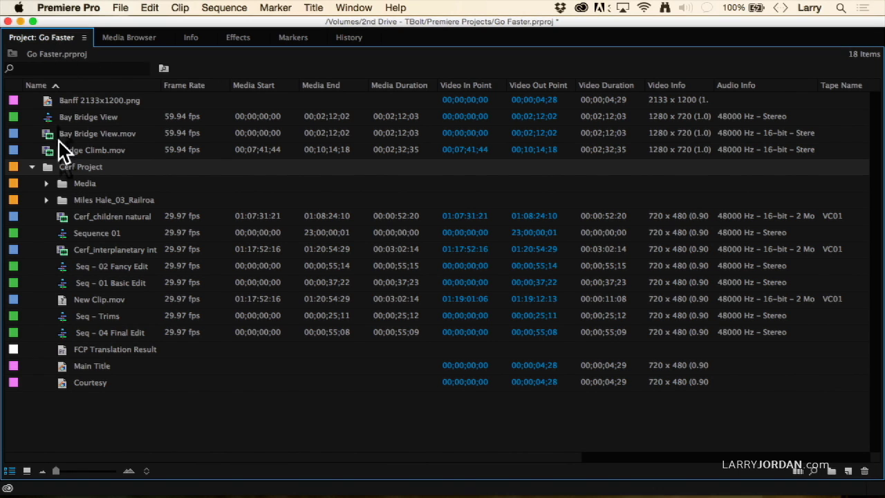
{"action": "left_click", "coordinate": [45, 183]}
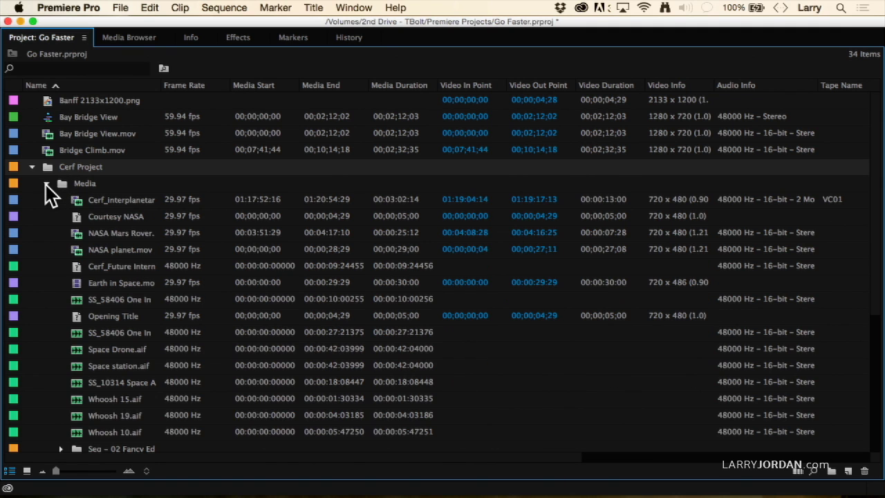
{"action": "left_click", "coordinate": [46, 184]}
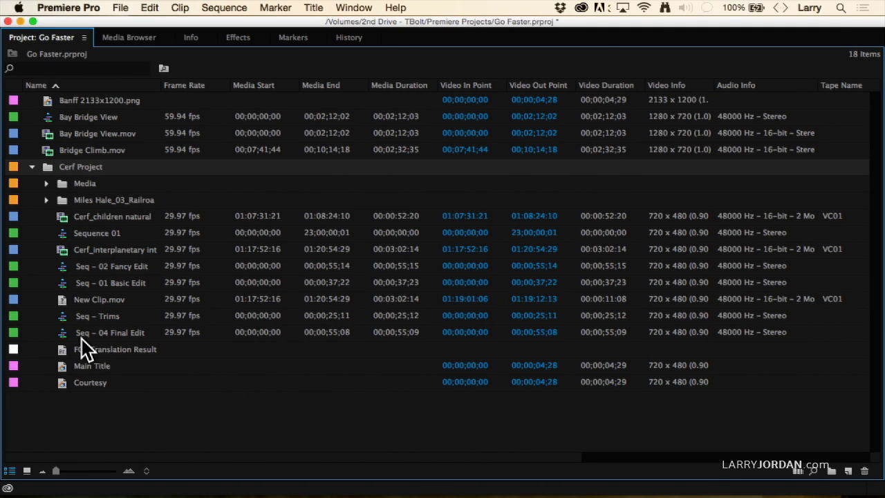